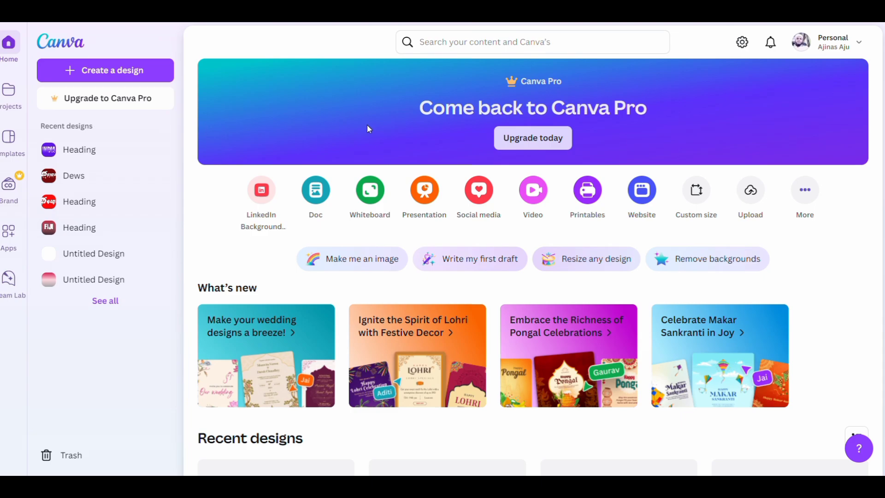
- Create a custom-size design of 1280 × 720 px and fill its background with the bright red brand colour
left_click(696, 195)
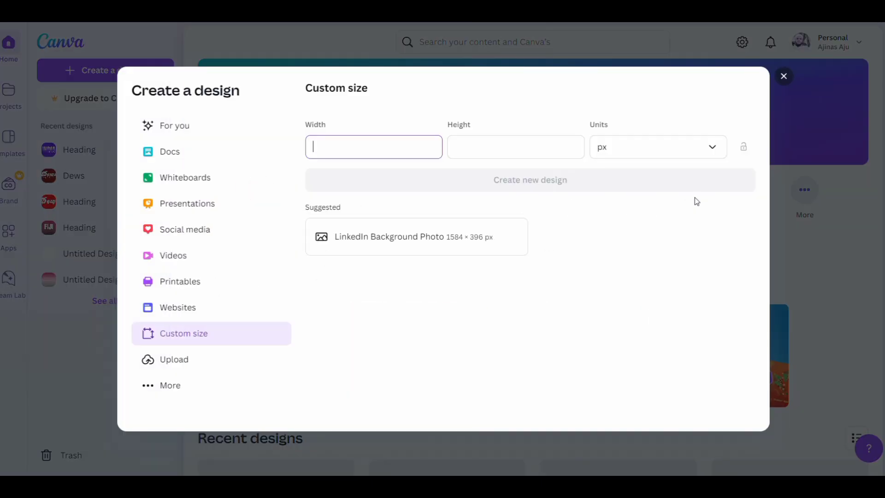
type("120")
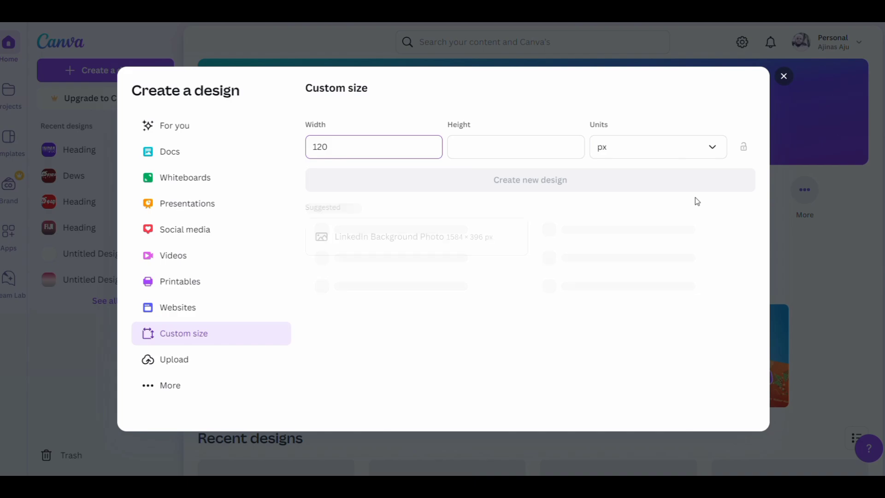
key("BackSpace")
type("80")
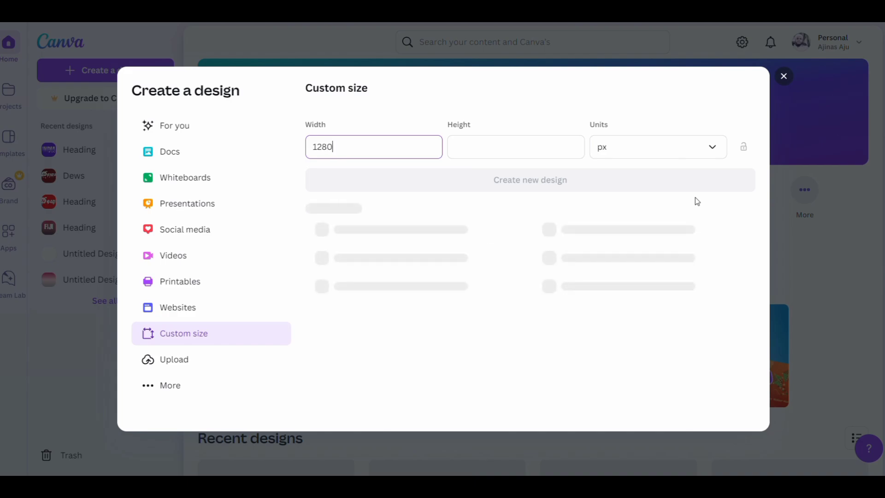
left_click(462, 147)
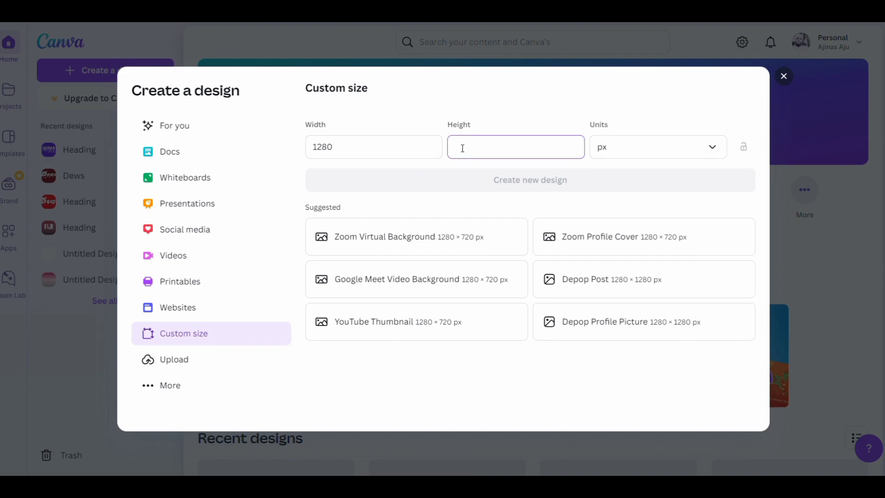
type("720")
key("Return")
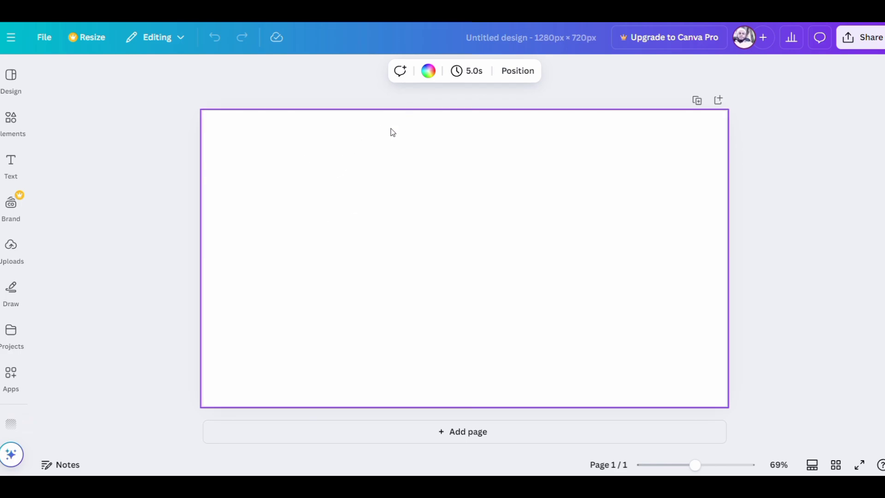
left_click(428, 71)
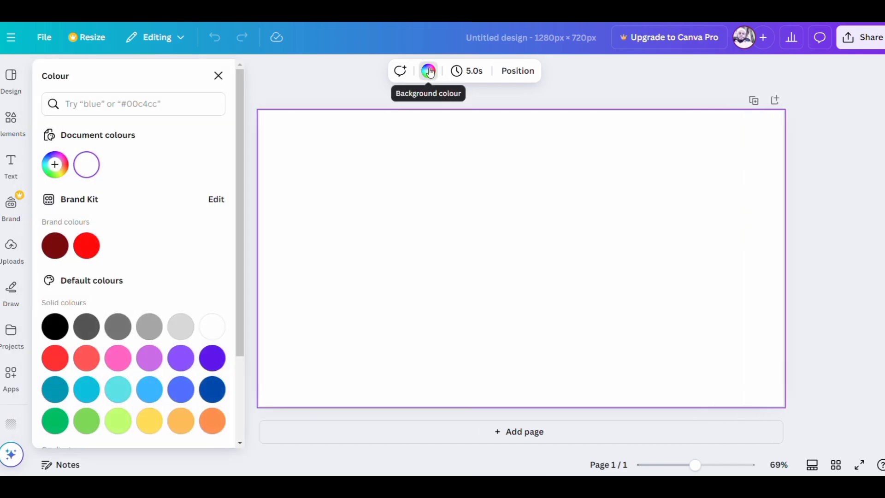
left_click(87, 252)
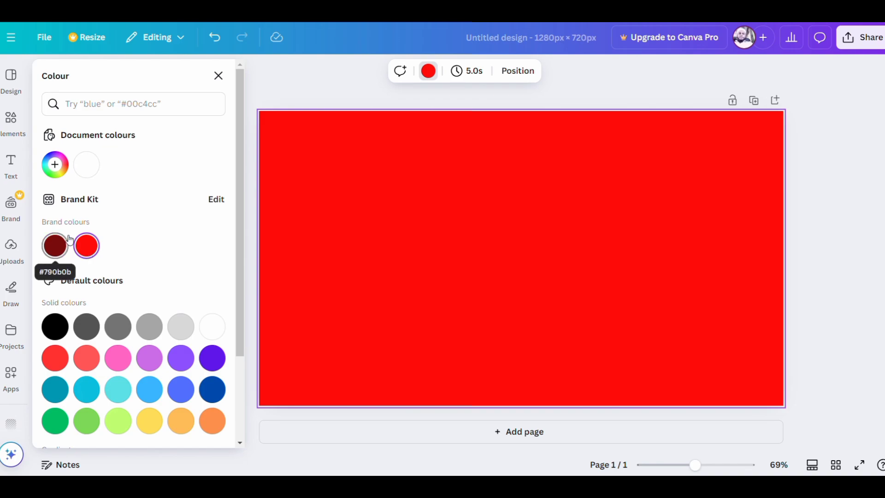
- Add a default heading reading "GOVA" and enlarge it across the middle of the page
left_click(12, 166)
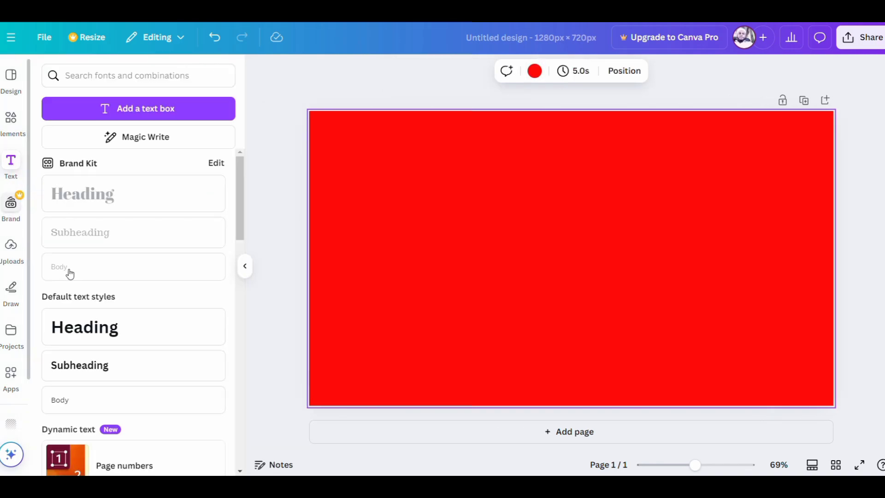
left_click(93, 330)
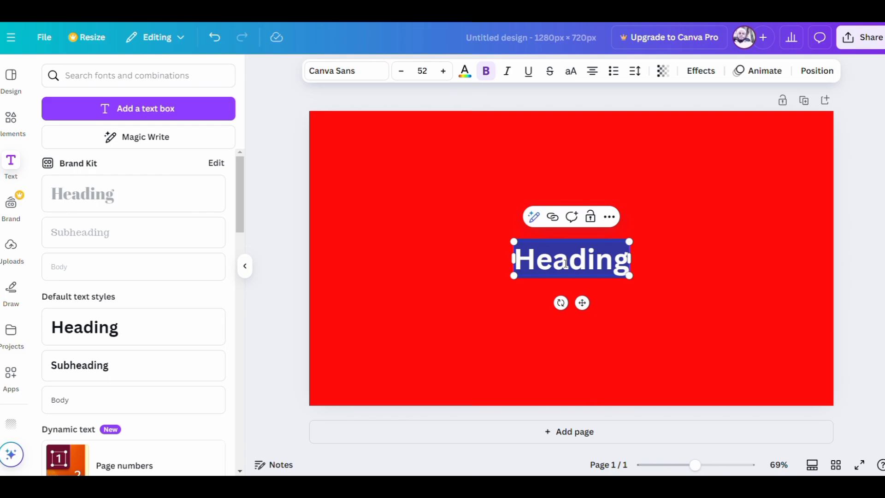
type("GOVA")
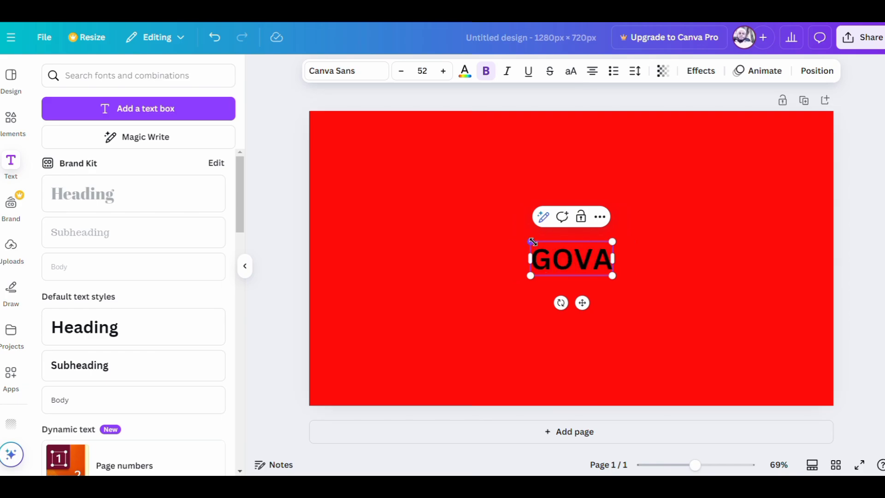
left_click_drag(530, 241, 478, 186)
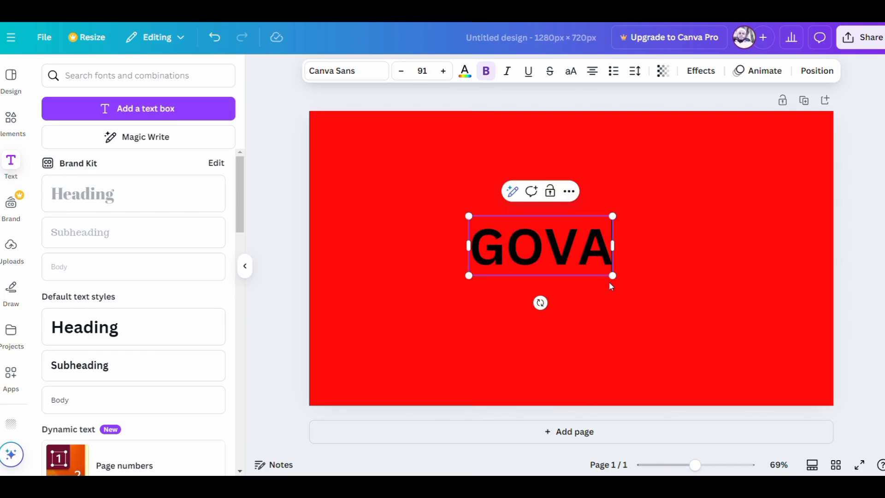
left_click_drag(609, 274, 668, 396)
- Set the GOVA heading in the Anton font and colour it white
left_click(338, 72)
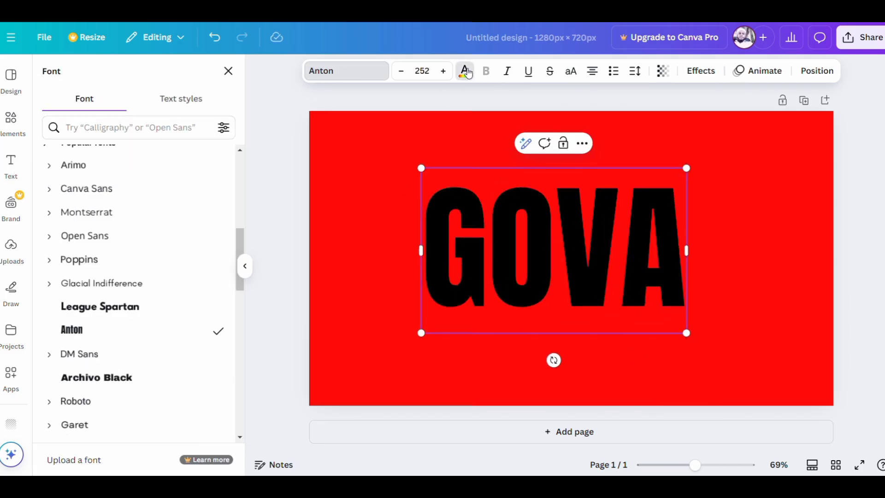
left_click(465, 71)
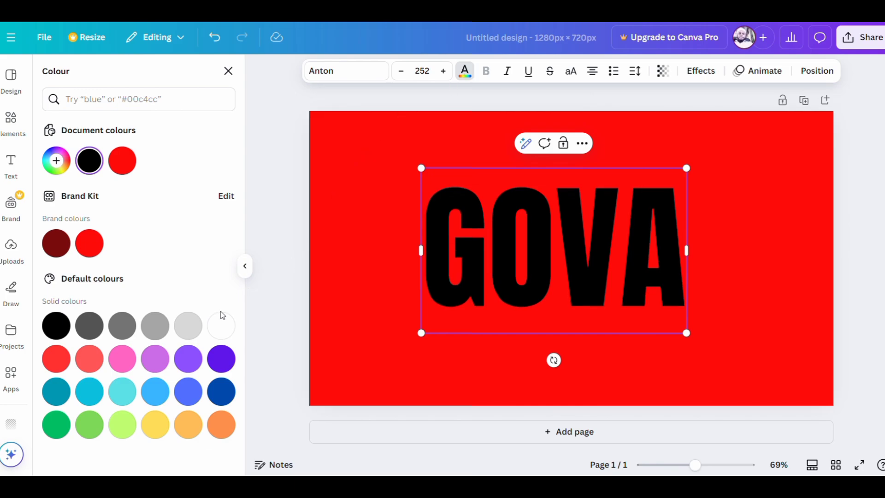
left_click(222, 325)
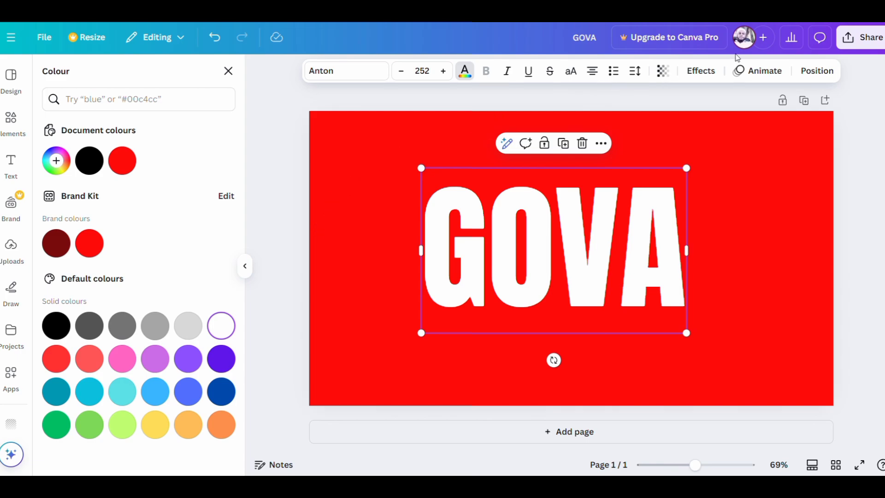
- Apply the Lift effect to the GOVA heading
left_click(698, 72)
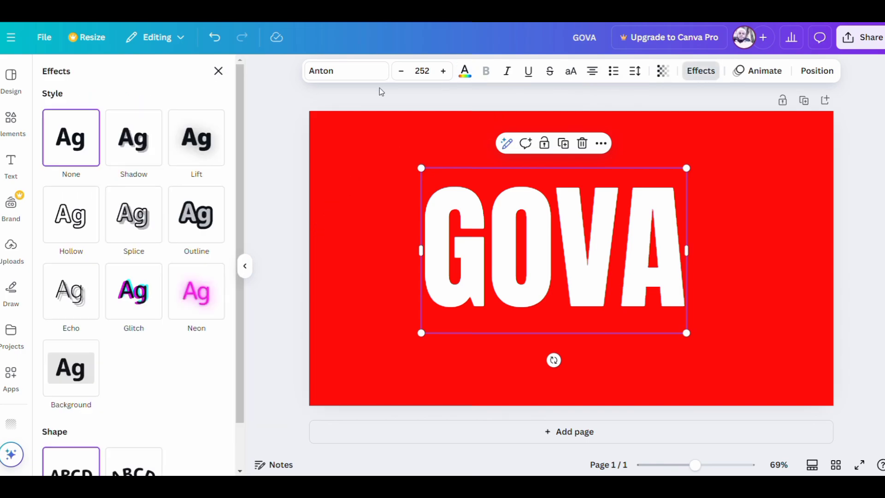
left_click(197, 129)
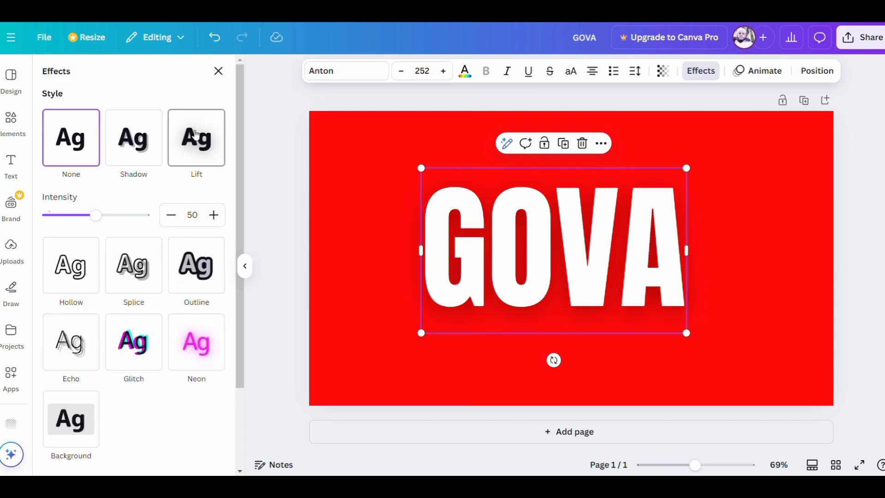
left_click(358, 255)
- Search the elements for "gradient" graphics and add the square one that fades from transparent to light red
left_click(11, 118)
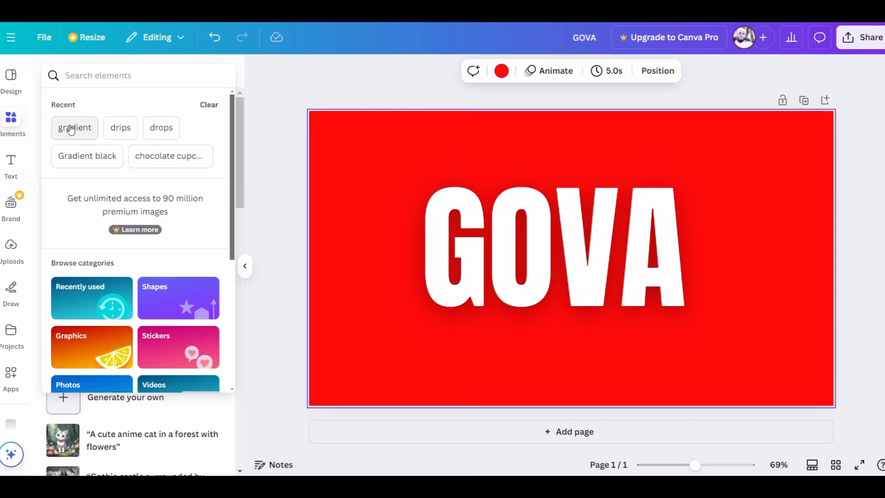
left_click(70, 129)
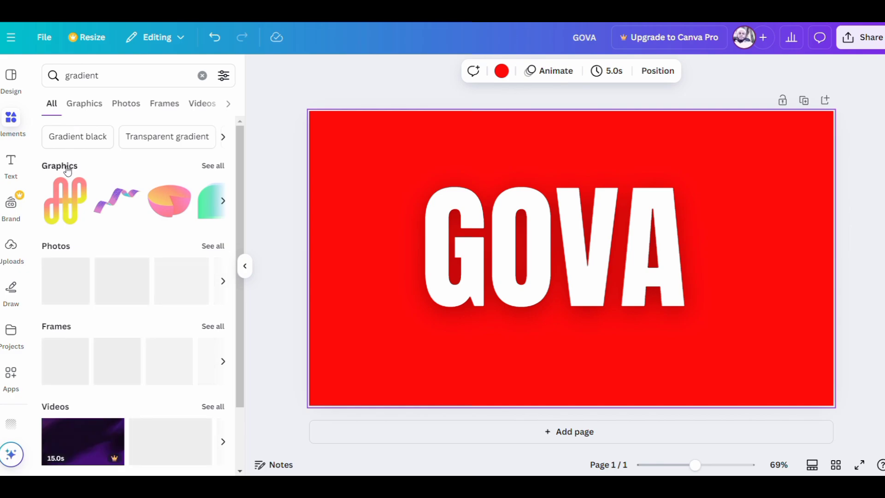
left_click(213, 166)
left_click(133, 320)
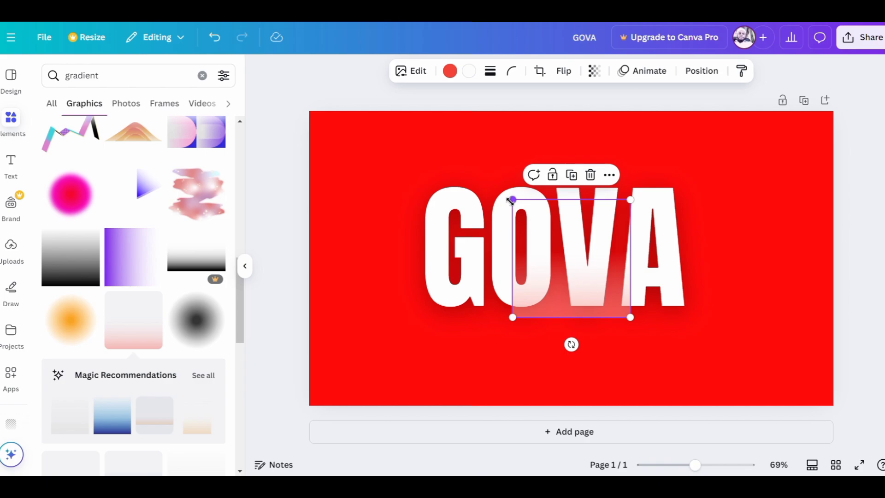
- Enlarge the gradient and position it over the GOVA heading so its coloured end covers the lower part of the letters
left_click_drag(510, 200, 355, 173)
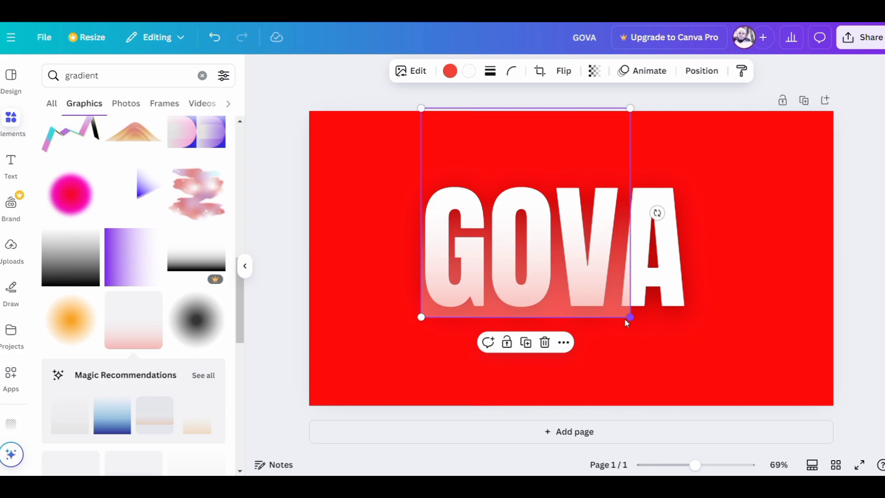
left_click_drag(630, 317, 713, 390)
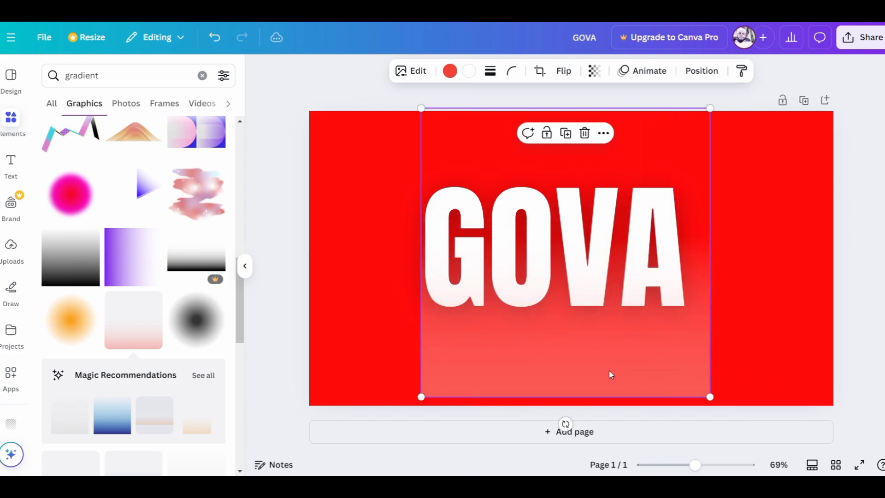
left_click_drag(609, 370, 597, 308)
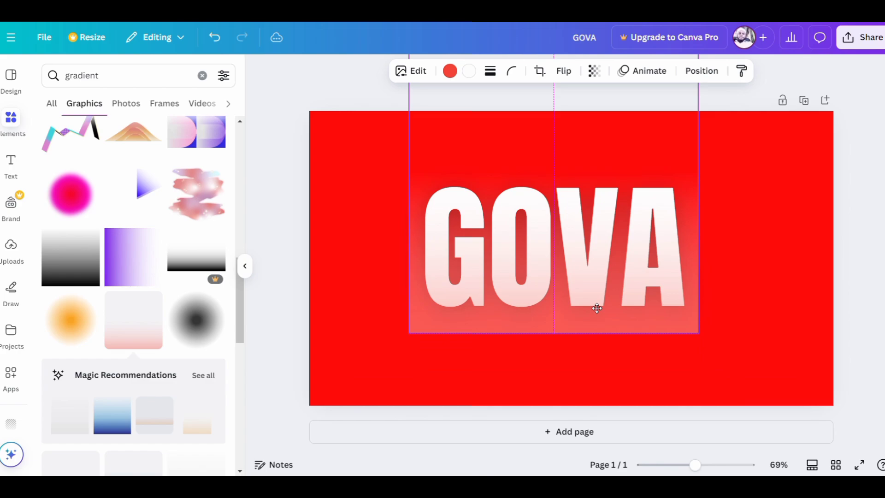
left_click_drag(698, 332, 713, 349)
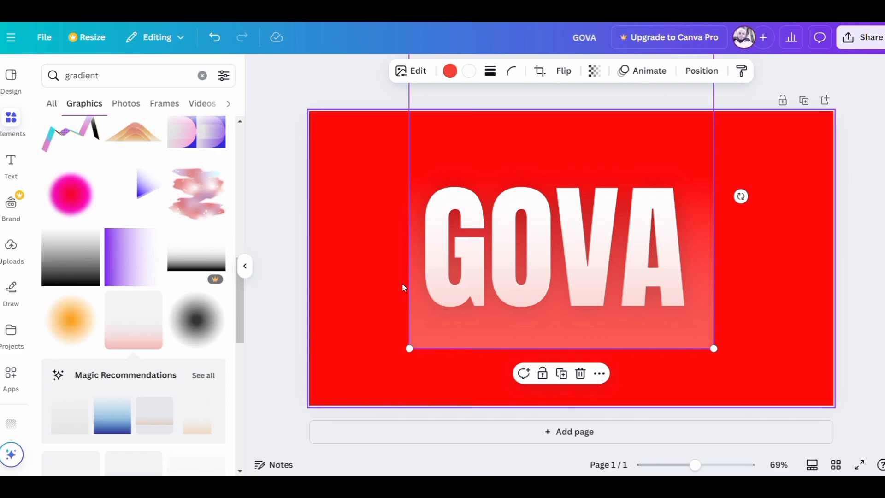
- Copy the red page background's style and apply it to the gradient graphic
left_click(744, 73)
left_click(753, 127)
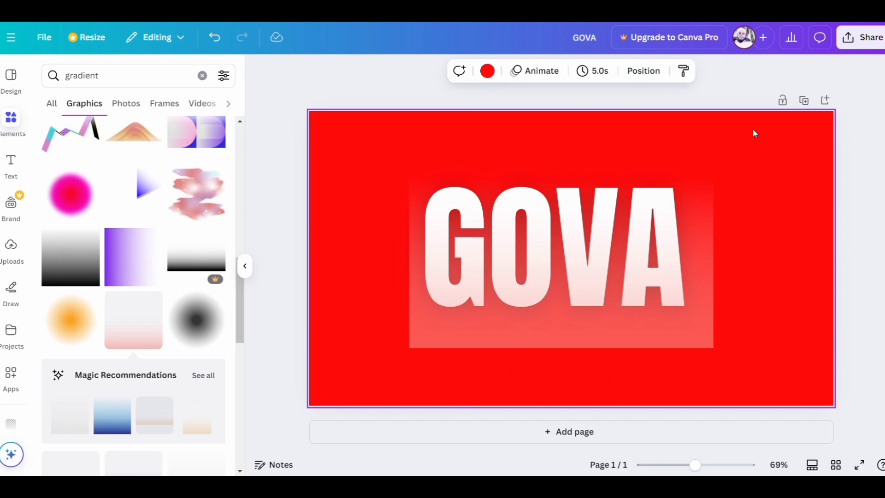
left_click(682, 71)
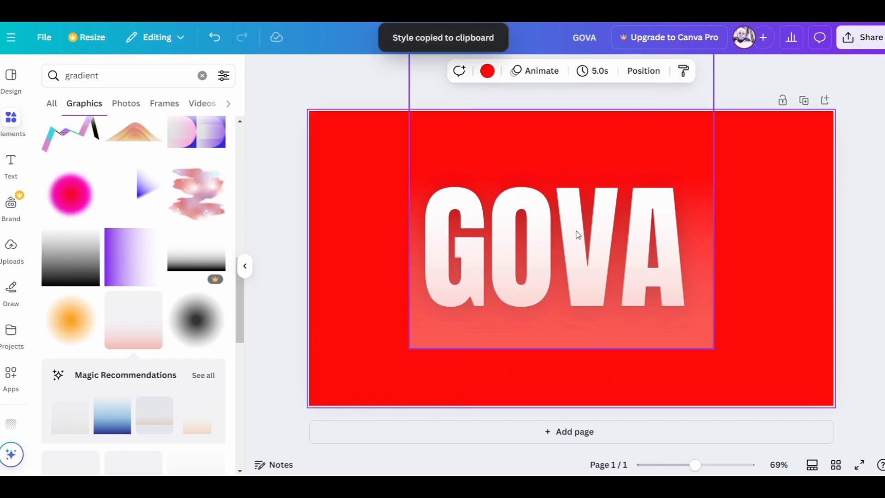
left_click(564, 286)
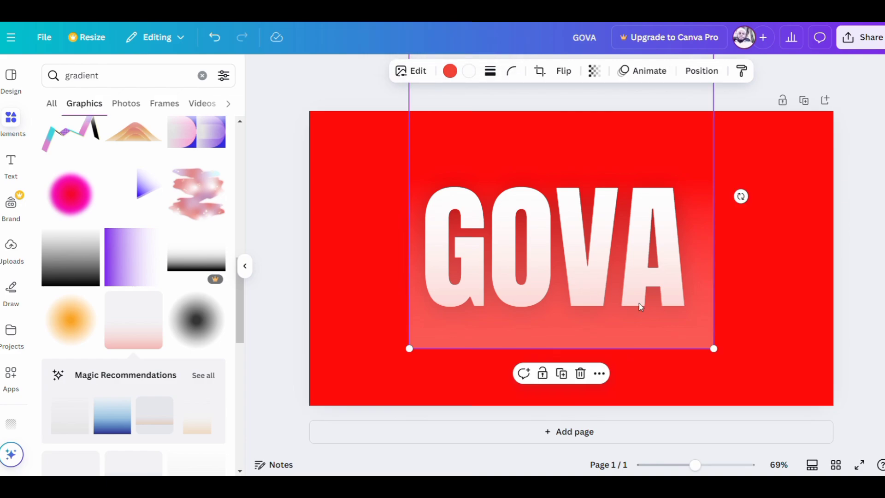
- Duplicate the red gradient and place the copy slightly lower over the GOVA heading to strengthen the fade
left_click(561, 373)
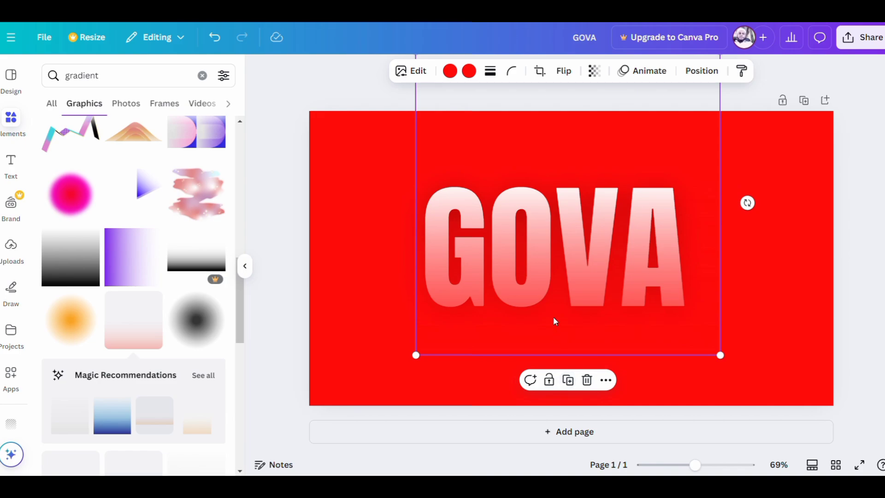
left_click_drag(553, 322, 571, 354)
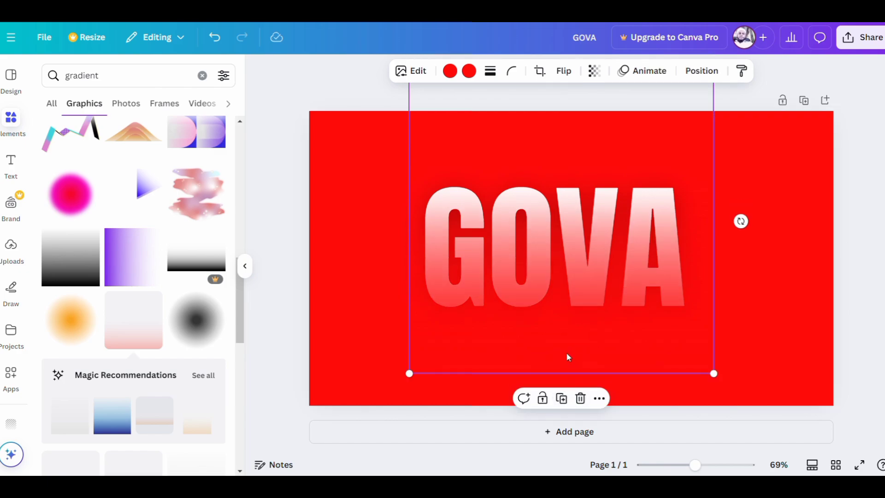
left_click(745, 364)
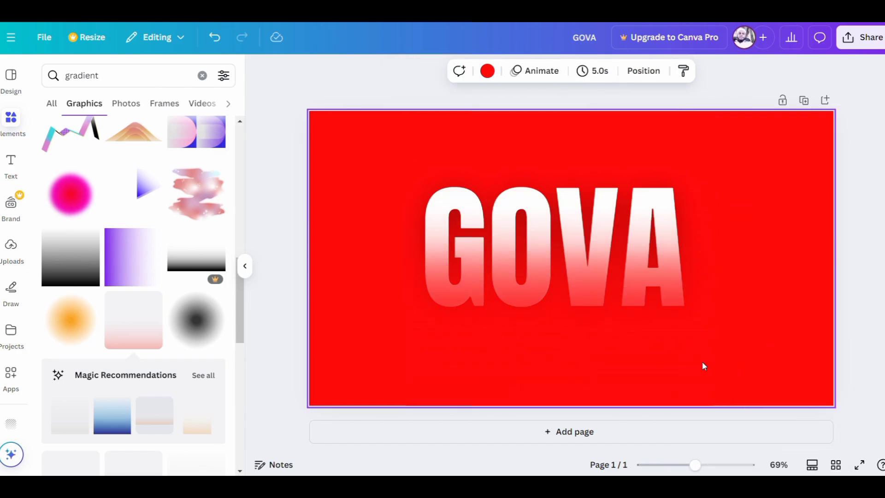
- Add a default subheading reading "MY COUNTRY"
left_click(11, 161)
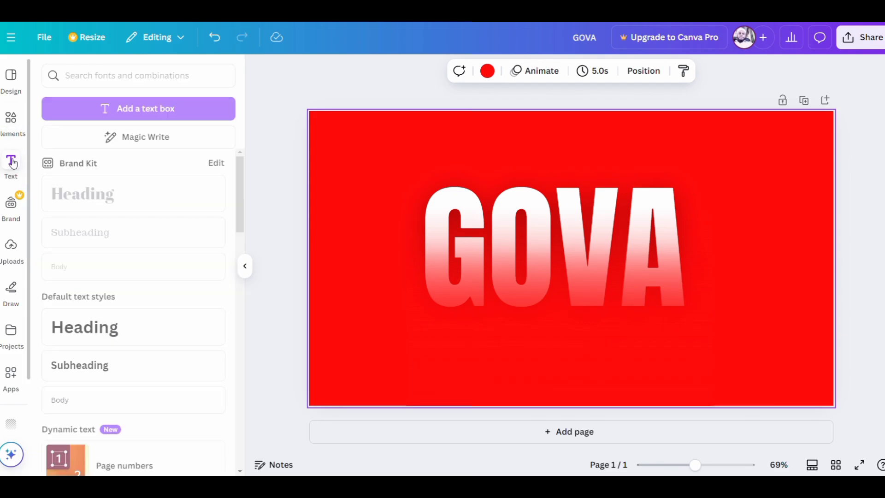
left_click(75, 367)
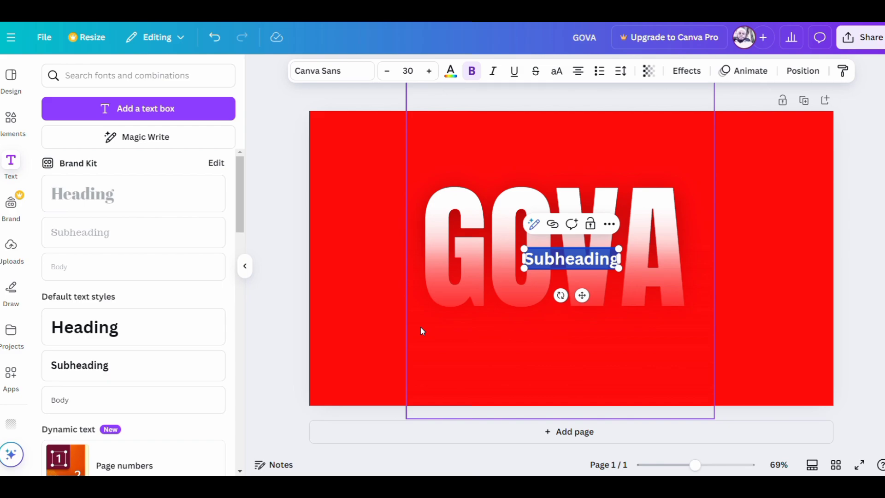
type("M")
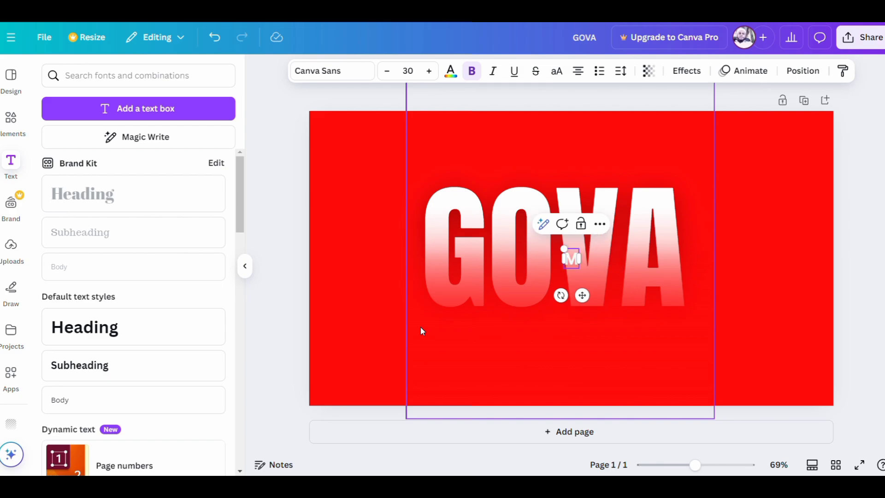
type("Y!")
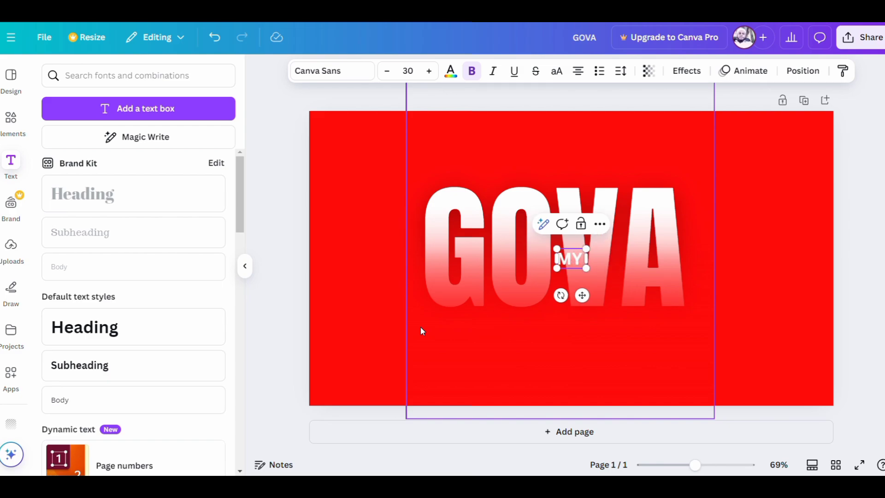
type("COU")
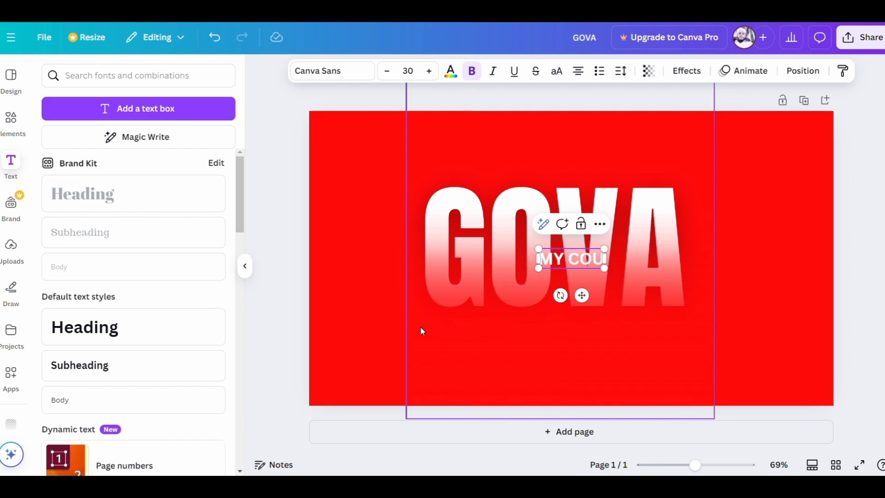
type("NTRY")
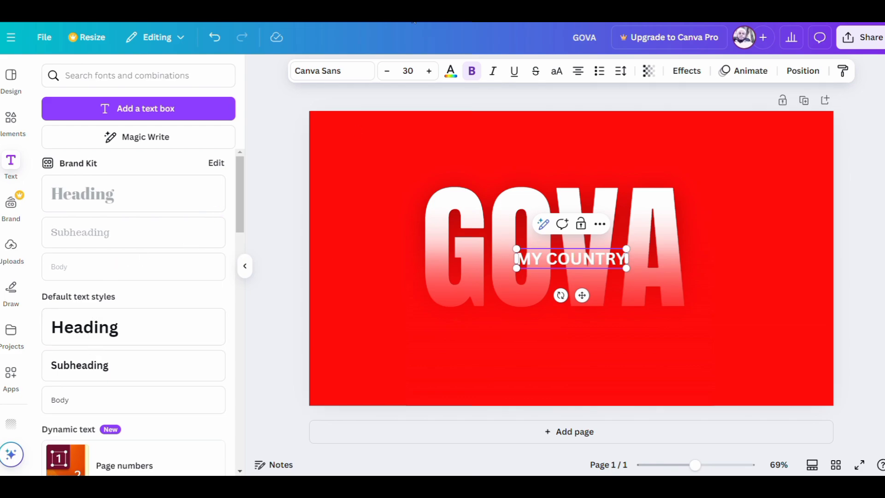
- Set the MY COUNTRY subheading's font to Anton and place it over the lower edge of the letter A in GOVA
left_click(320, 74)
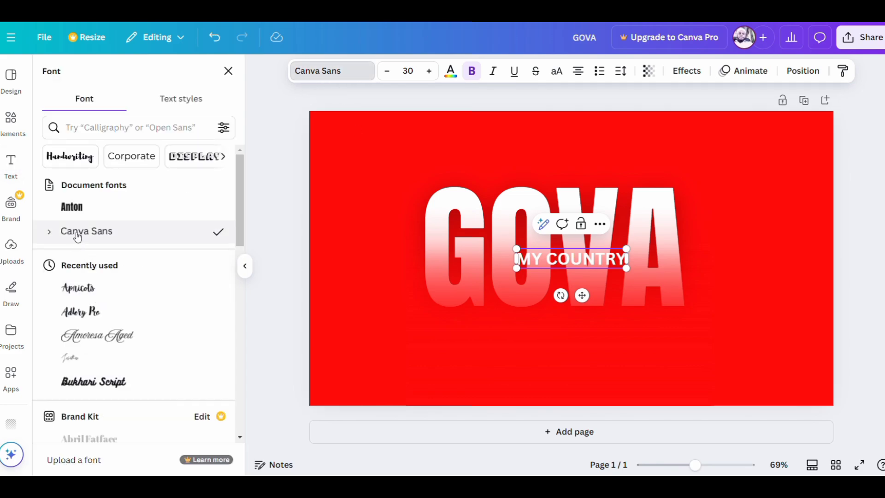
left_click(80, 210)
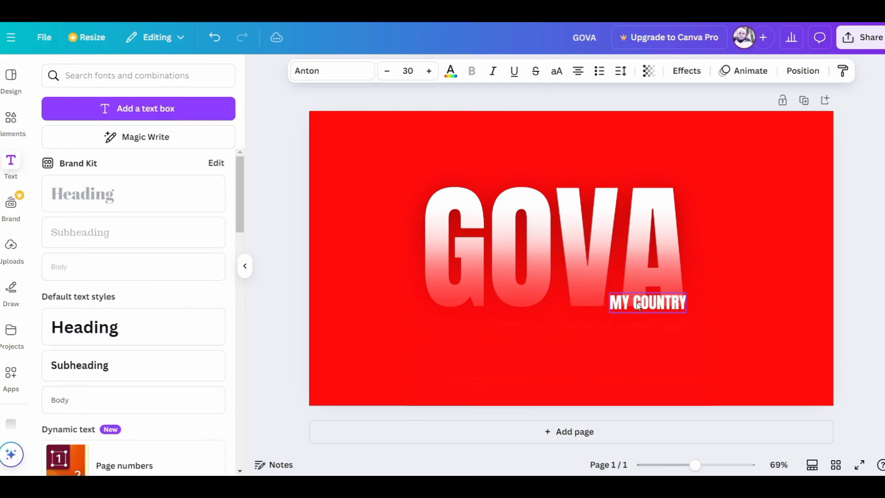
left_click(638, 306)
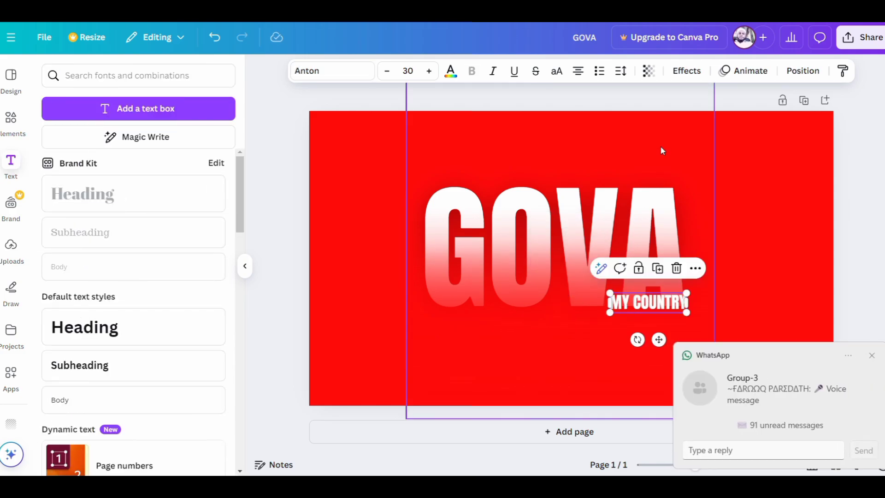
- Apply the Lift text effect to the MY COUNTRY subheading at intensity 50
left_click(674, 74)
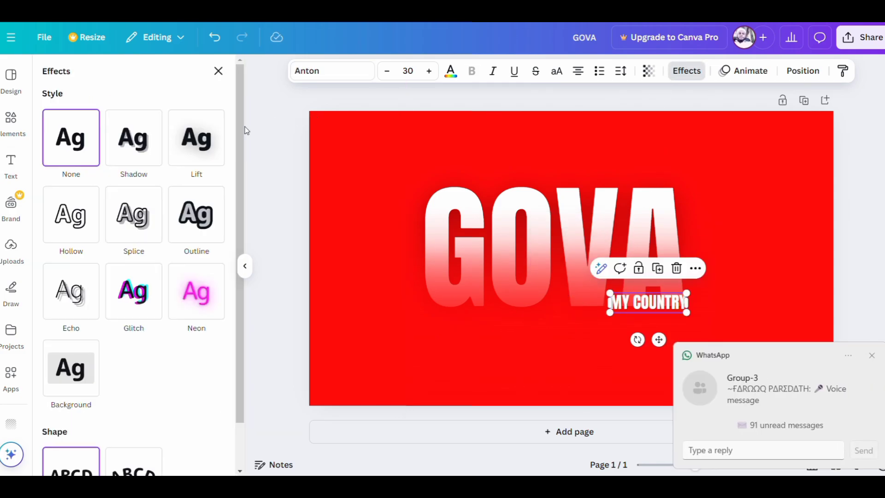
left_click(201, 138)
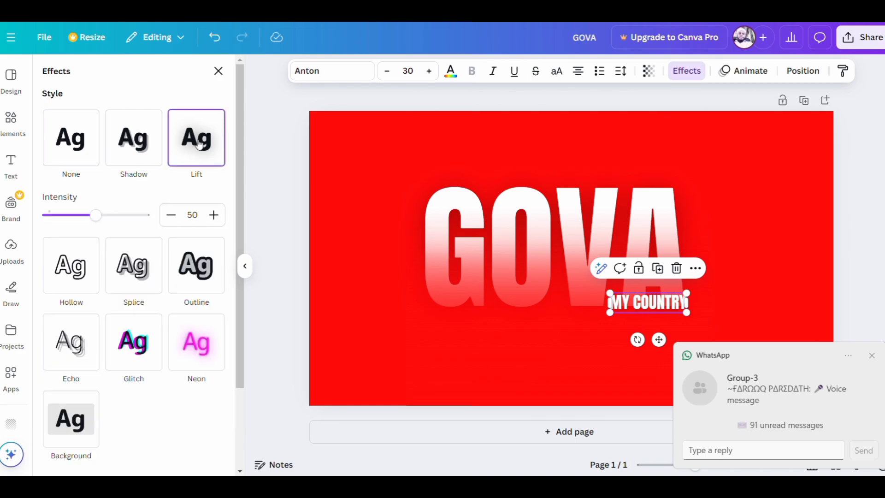
left_click(373, 215)
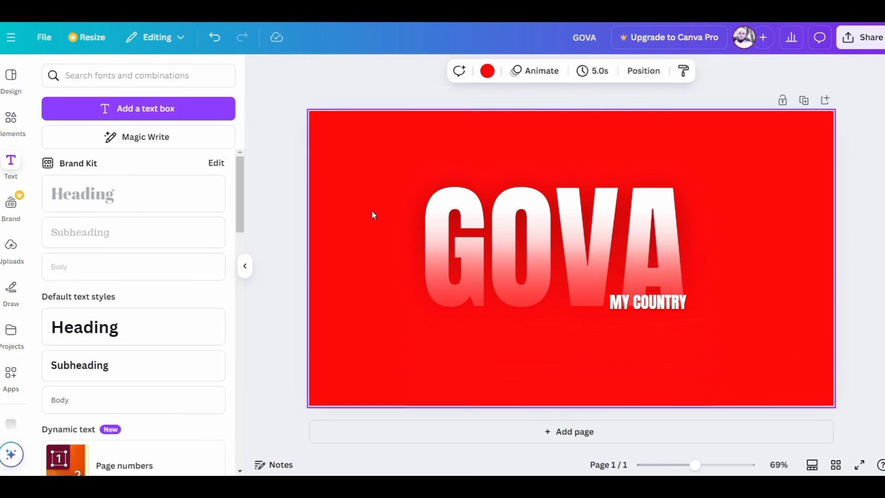